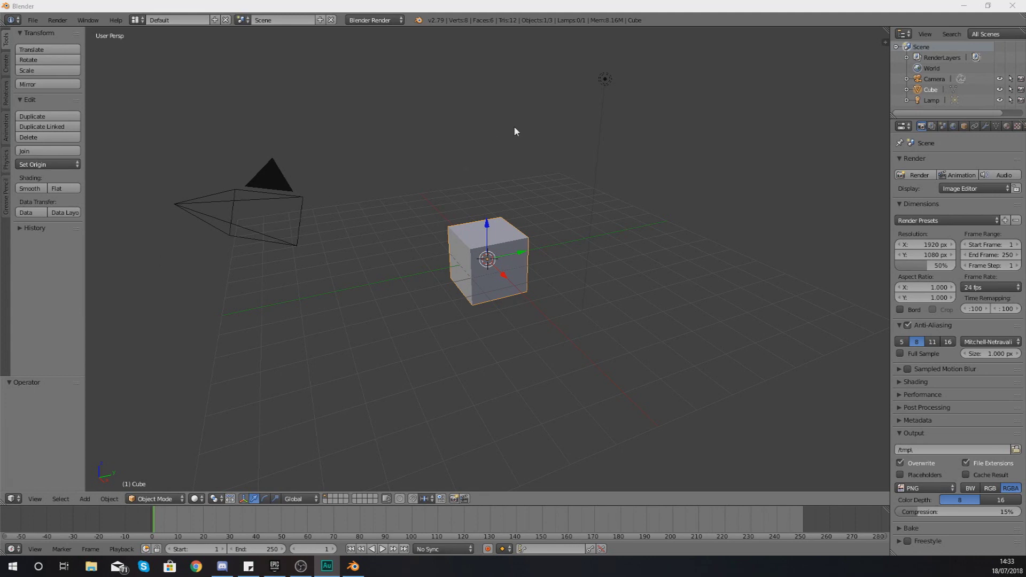
Grab the cube with G and drop it raised and up-right of the origin.
middle_click_drag(514, 127, 743, 125)
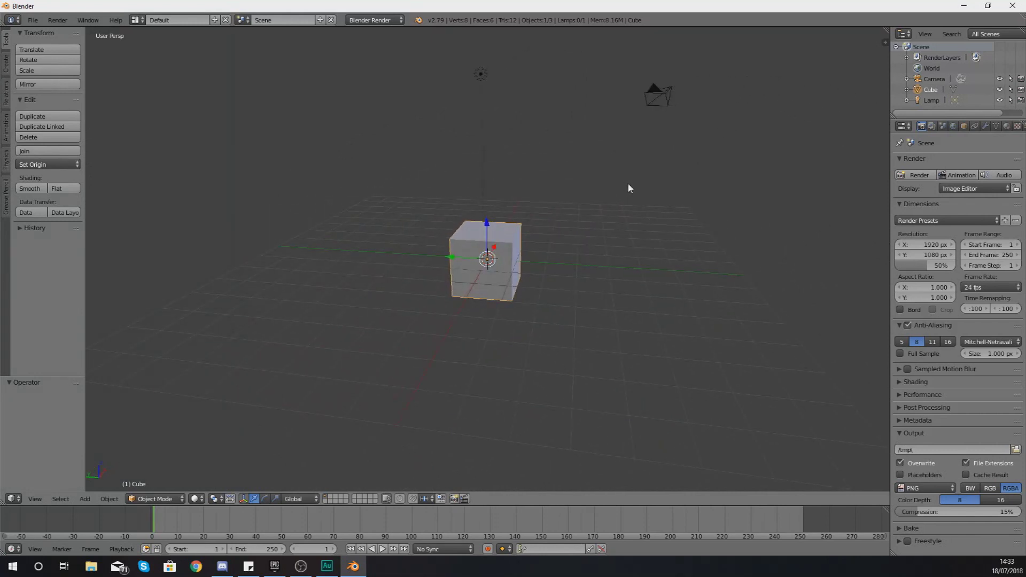
key("g")
left_click(661, 143)
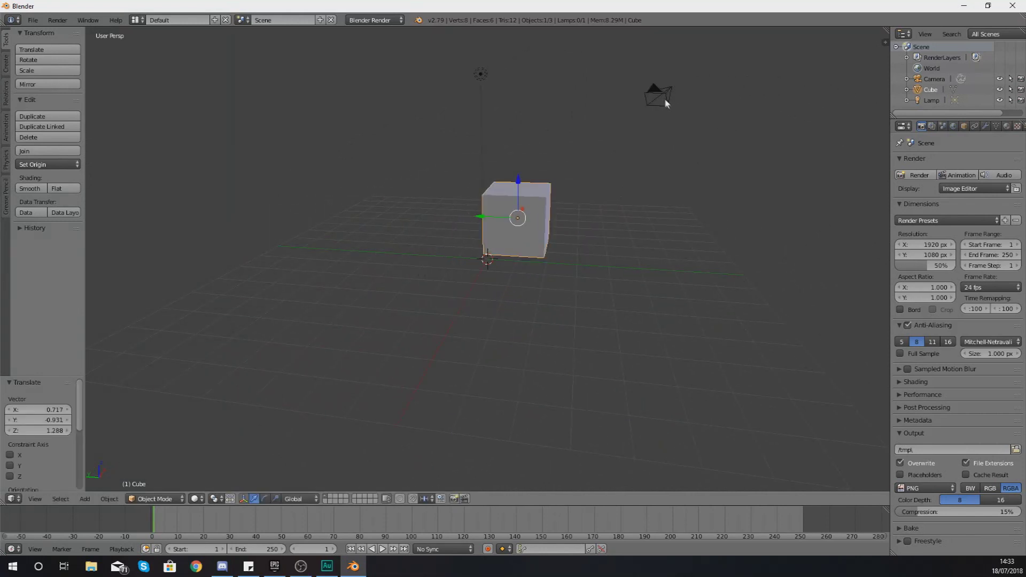
Place the 3D cursor on the grid to the left of the cube.
left_click(655, 92)
left_click(371, 319)
left_click(360, 250)
left_click(373, 230)
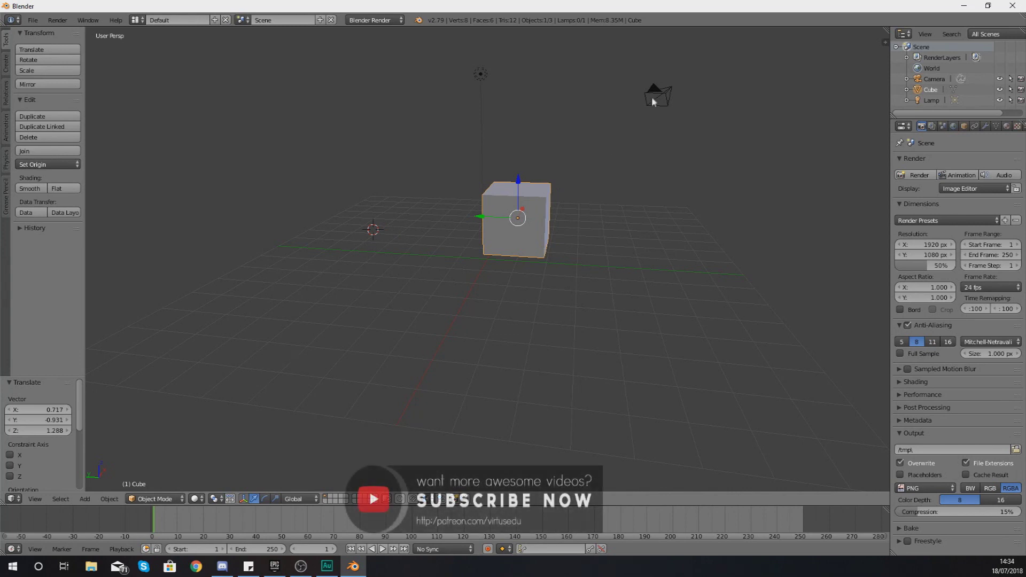
Right-click the camera, lamp and cube in turn to select each one.
right_click(656, 89)
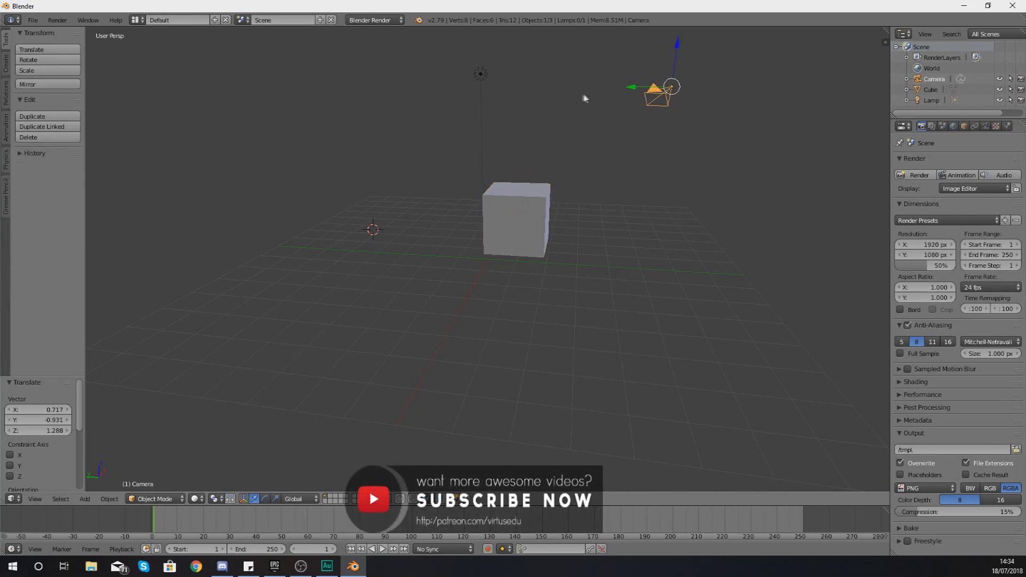
right_click(483, 76)
right_click(524, 213)
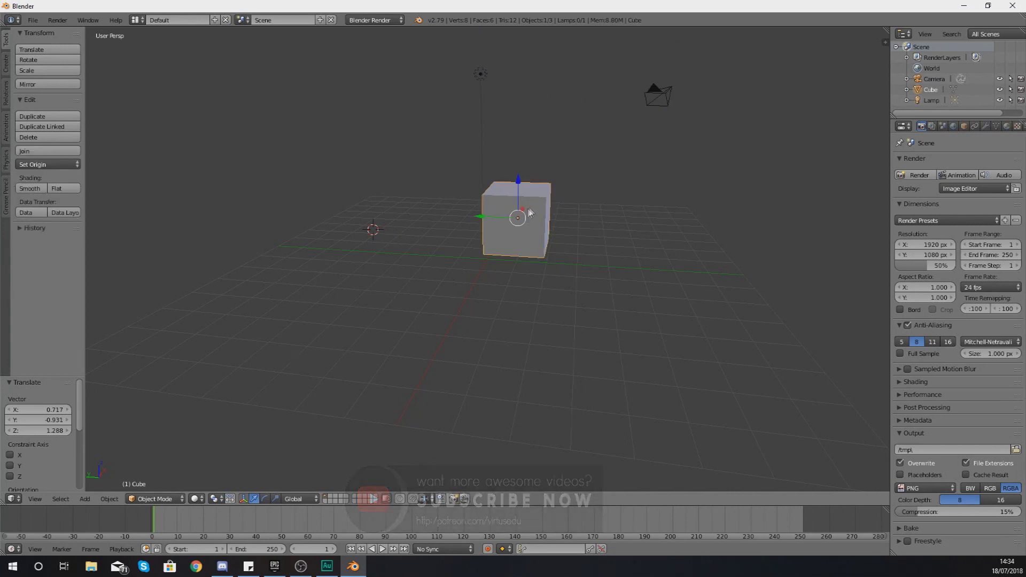
right_click(487, 82)
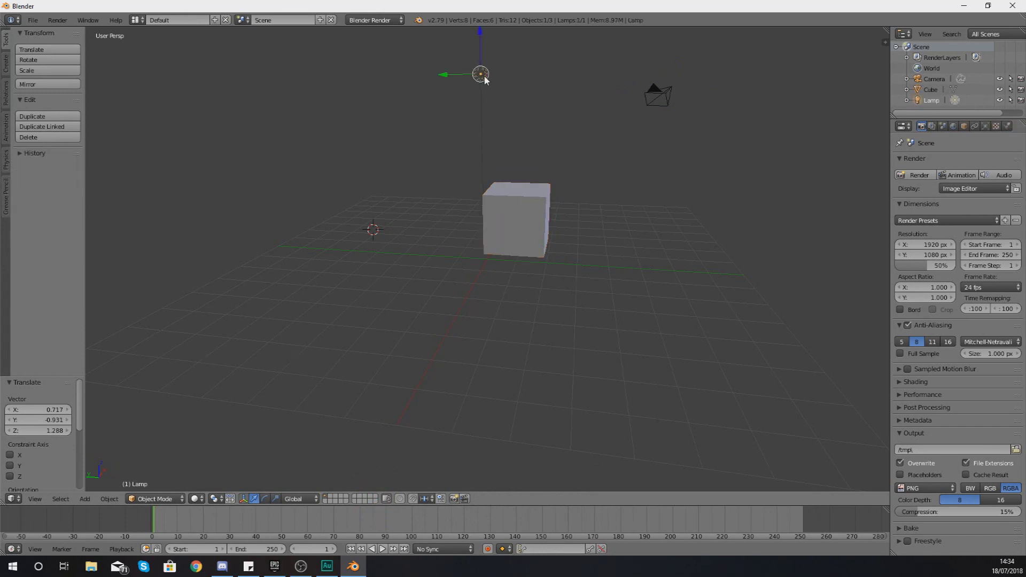
right_click(657, 97)
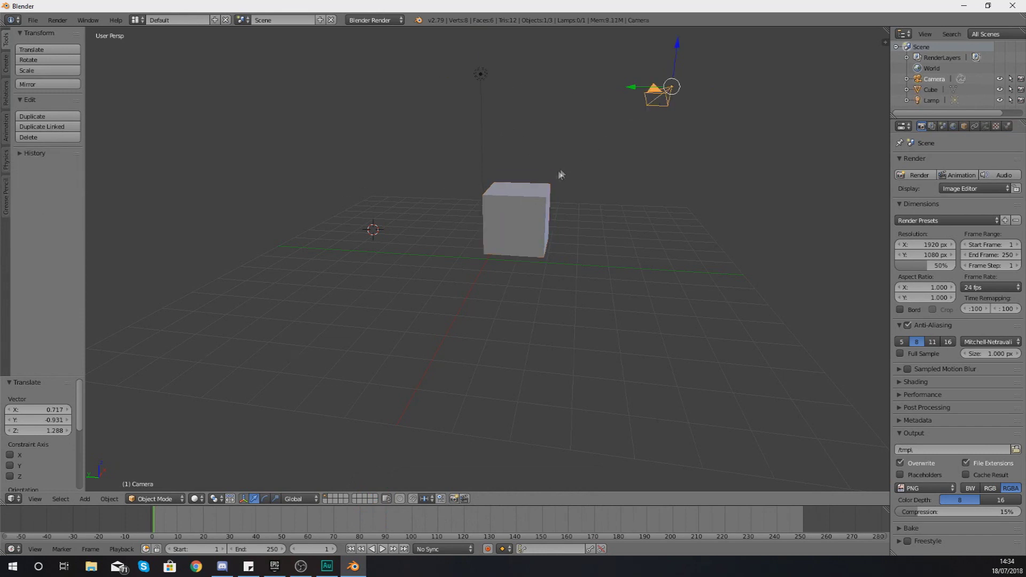
right_click(528, 203)
Slide the cube along its X and Y arrows, then select the camera.
middle_click_drag(634, 188, 601, 201)
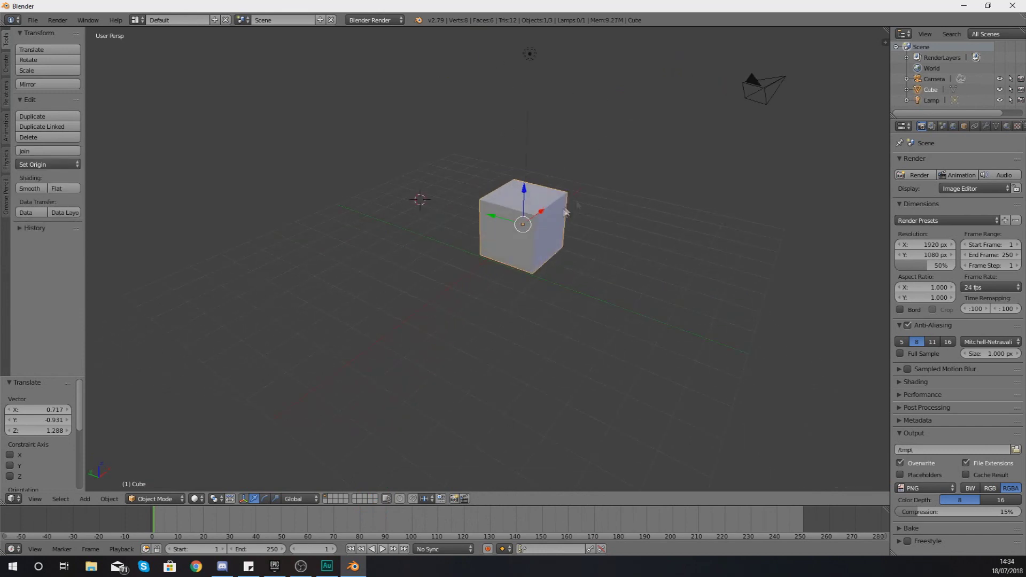
left_click_drag(542, 216, 453, 266)
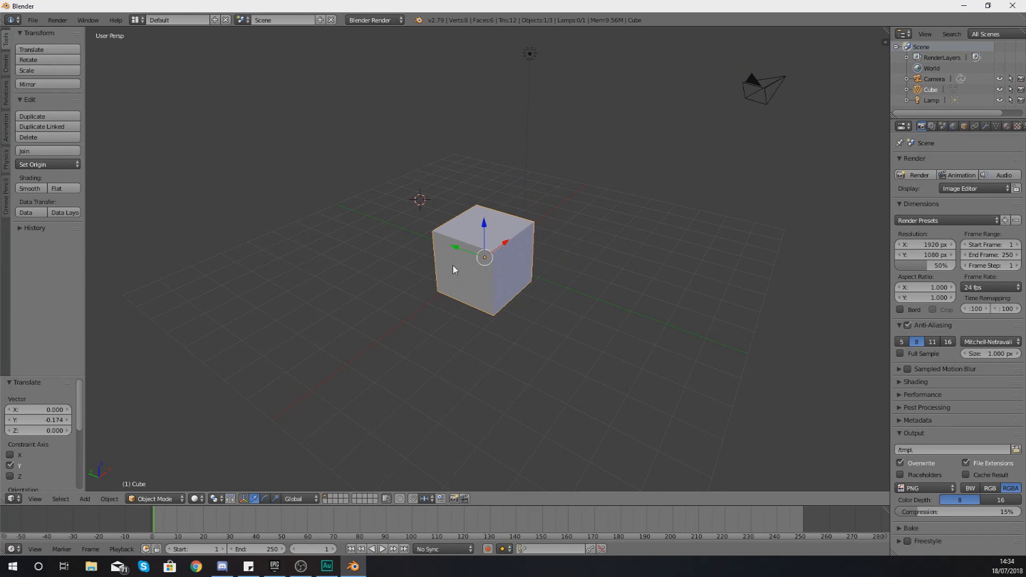
middle_click_drag(454, 265, 407, 251)
right_click(691, 98)
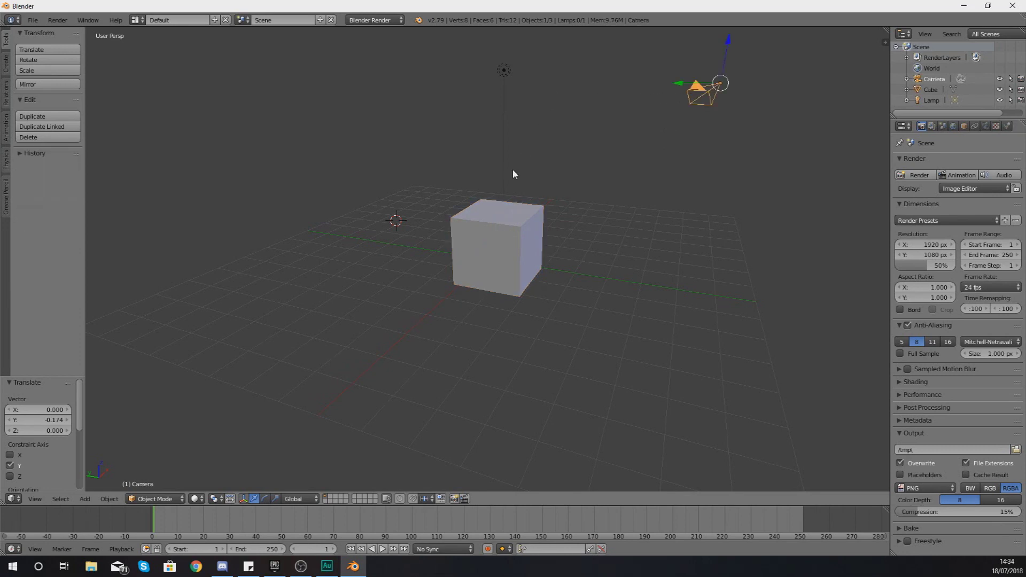
Move the 3D cursor across several grid spots, finishing right of the cube.
left_click(386, 261)
left_click(361, 295)
left_click(550, 340)
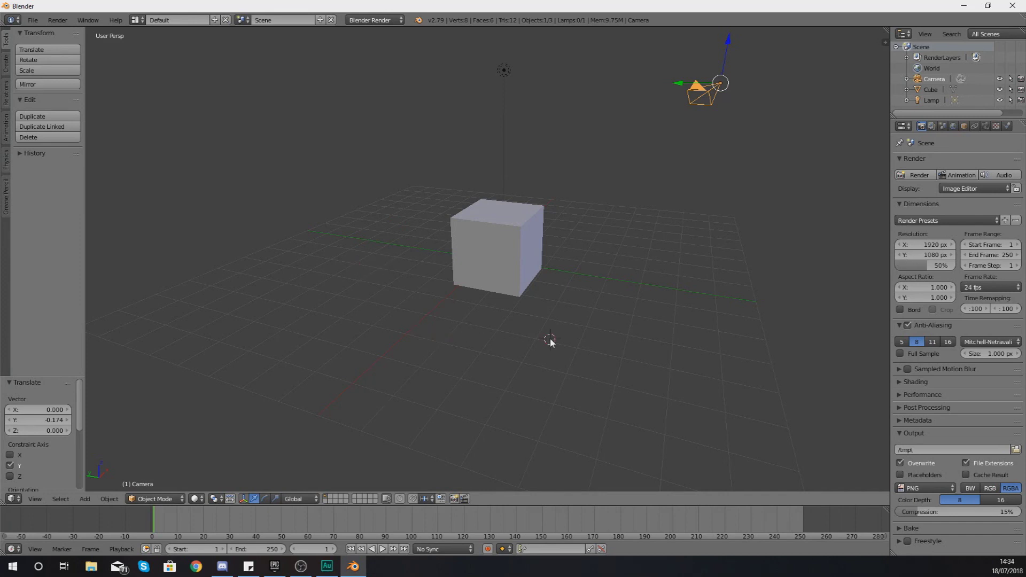
left_click(662, 274)
middle_click_drag(662, 272, 619, 266)
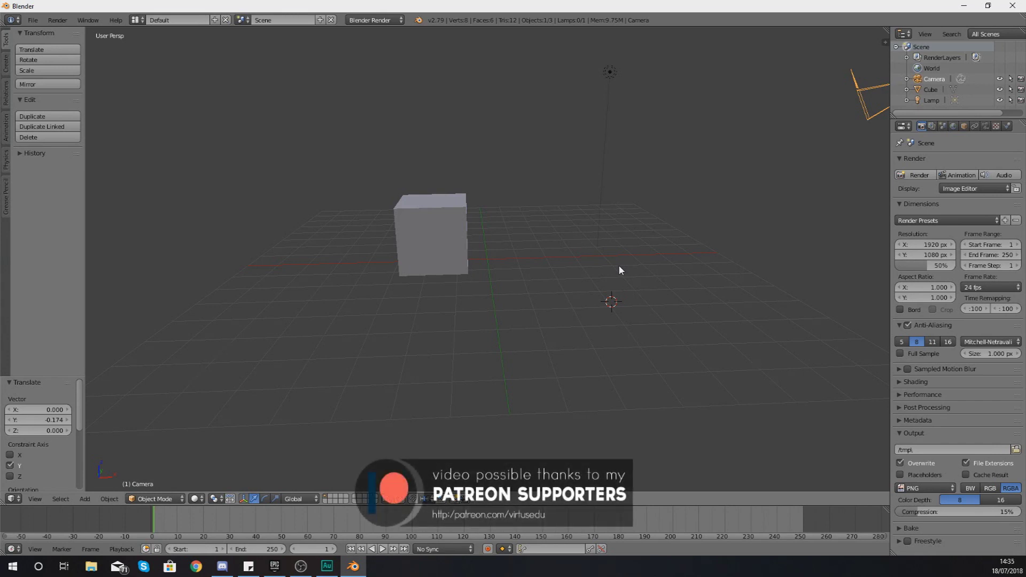
middle_click_drag(615, 270, 669, 279)
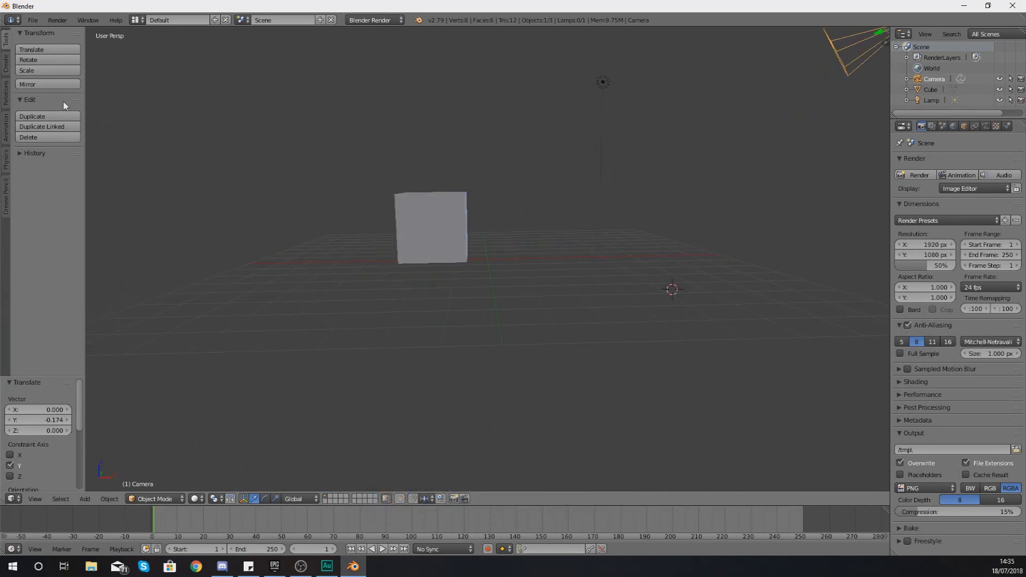
Add a cube at the 3D cursor from the Create tab, then delete it with X.
left_click(7, 63)
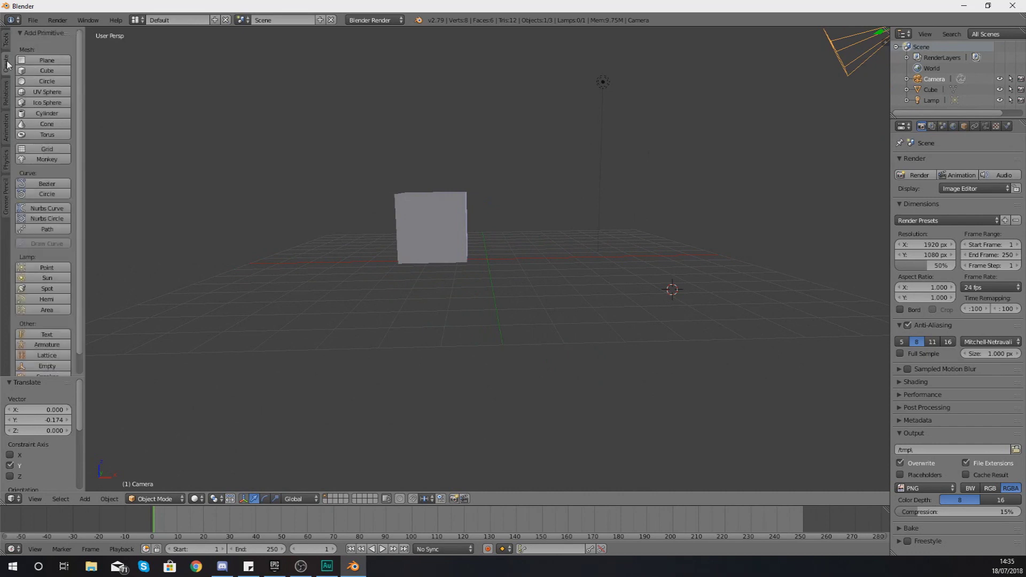
left_click(46, 70)
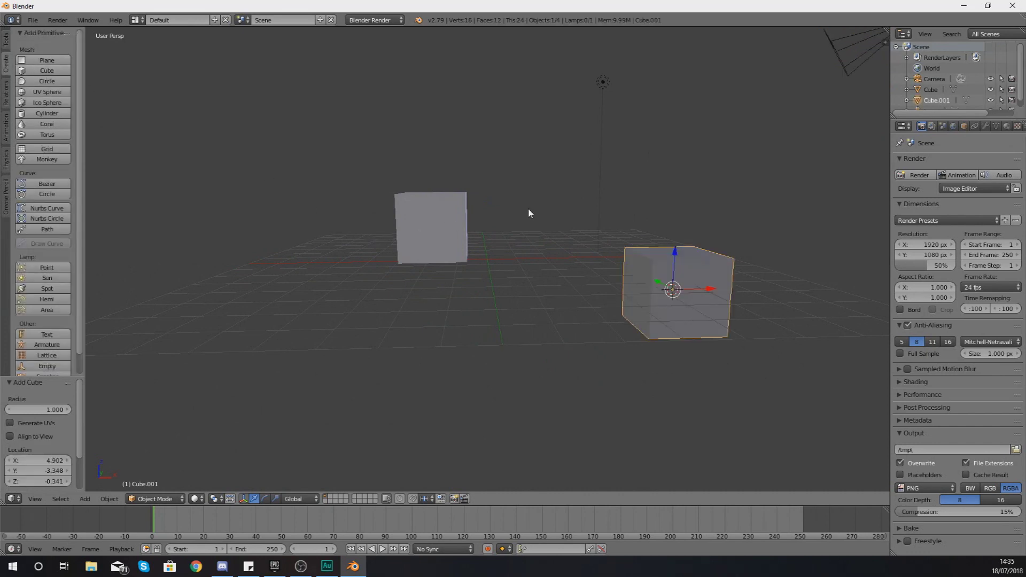
middle_click_drag(529, 213, 545, 229)
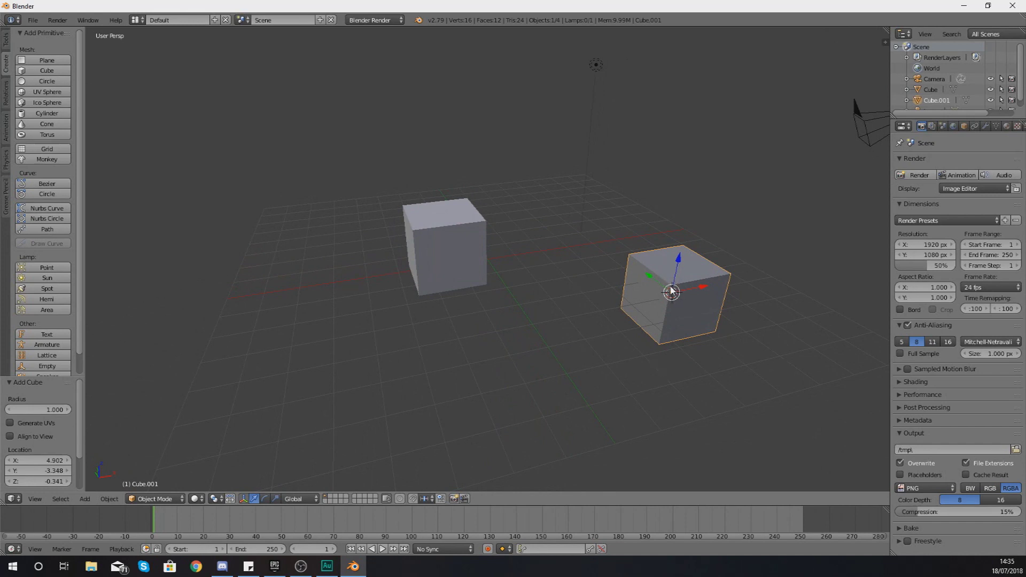
key("x")
left_click(668, 290)
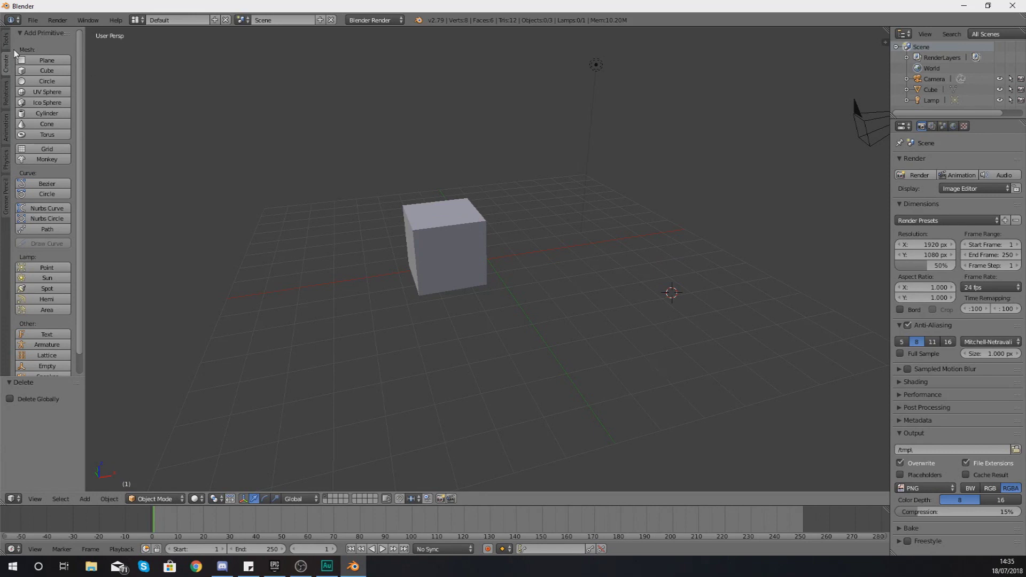
Select the camera and widen the outliner and properties panels.
right_click(864, 115)
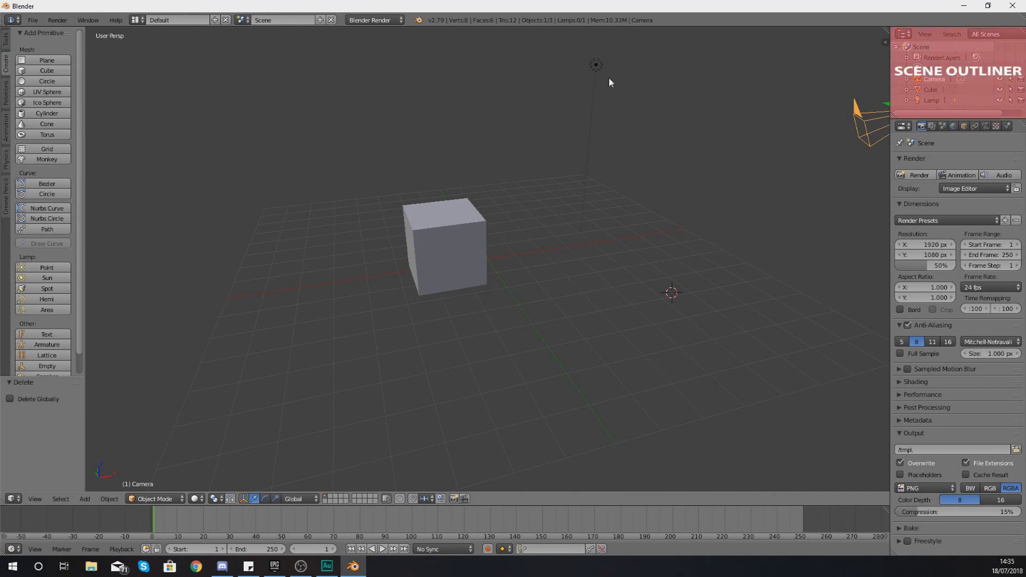
left_click_drag(889, 107, 820, 105)
middle_click_drag(692, 149, 738, 149)
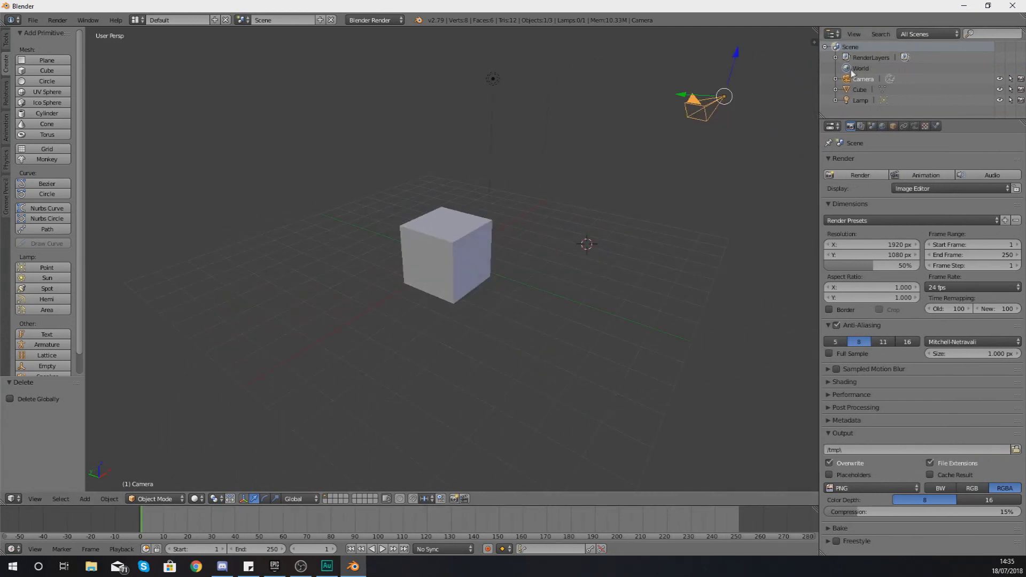
Select Cube, Lamp and Camera in turn from the Outliner, ending on Camera.
left_click(850, 90)
left_click(851, 101)
left_click(850, 90)
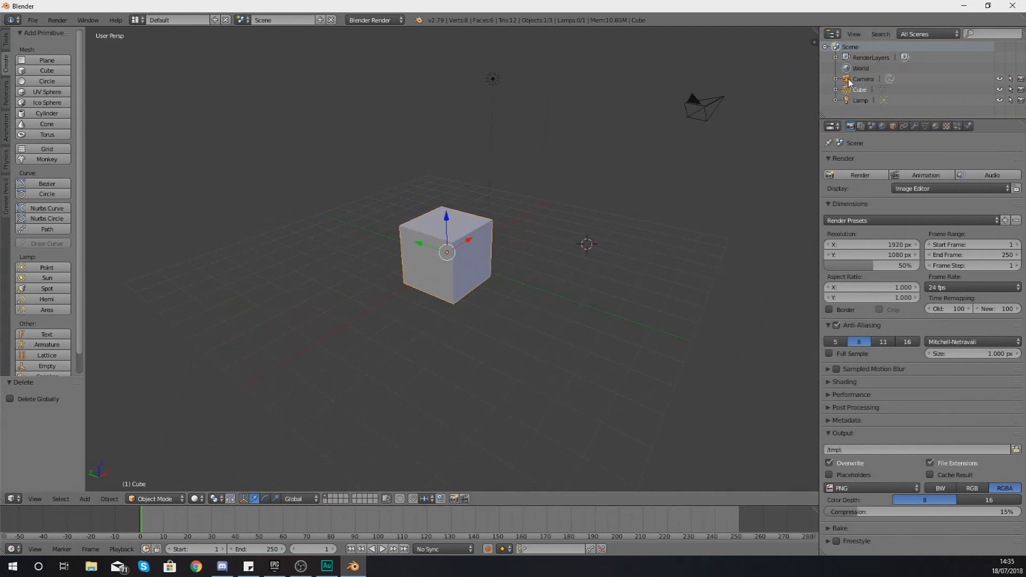
left_click(850, 79)
left_click(848, 90)
left_click(850, 100)
left_click(849, 90)
left_click(850, 79)
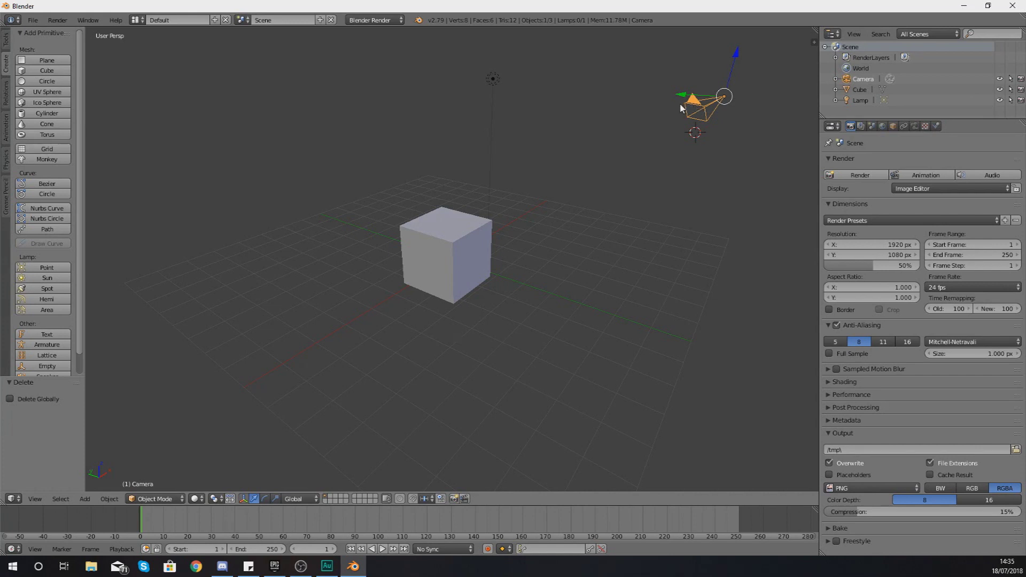
left_click(619, 135)
Open File > User Preferences and show the Input settings.
left_click(35, 21)
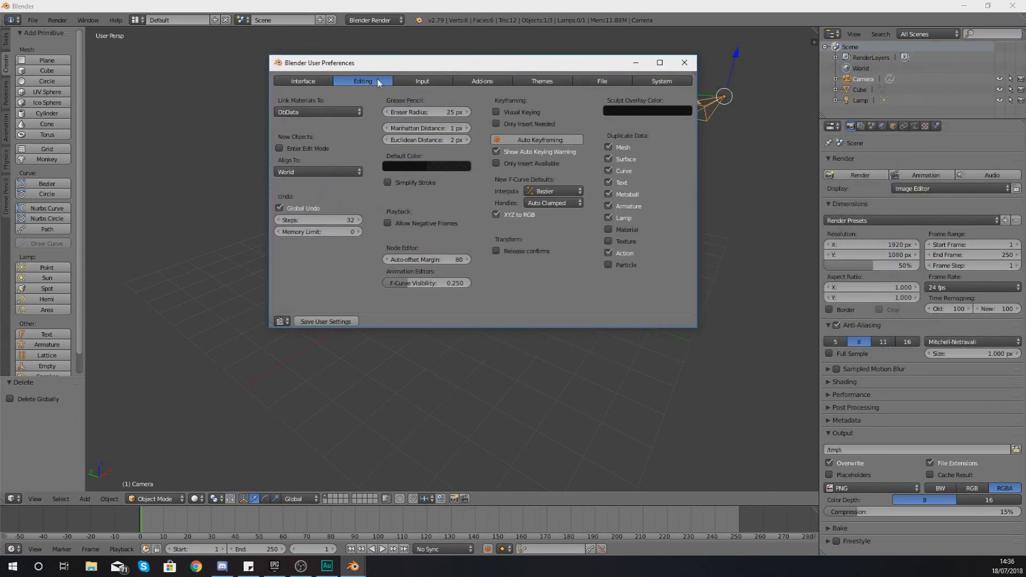
left_click(416, 83)
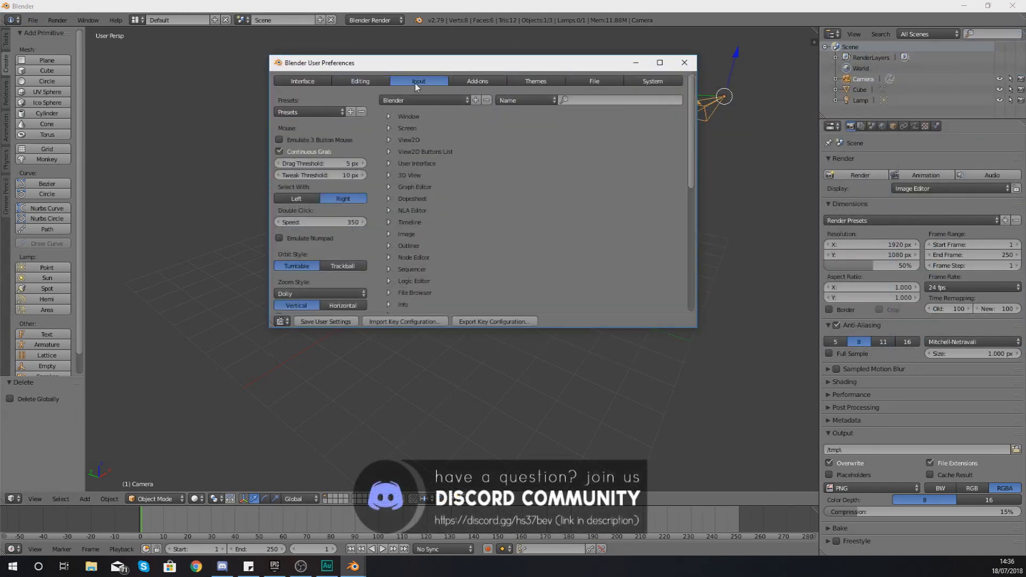
Switch Select With to Left, back to Right, and close User Preferences.
right_click(302, 202)
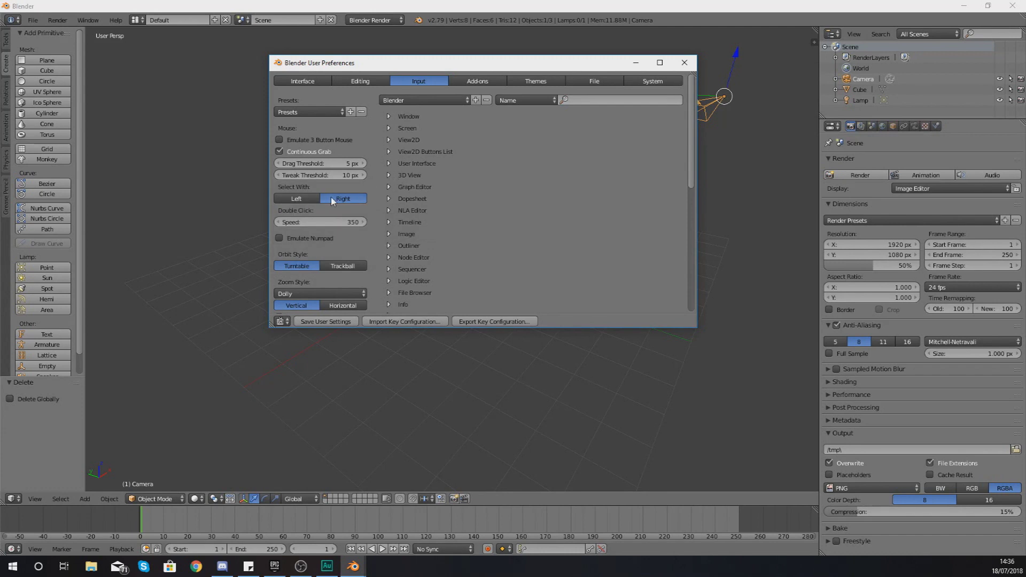
left_click(302, 198)
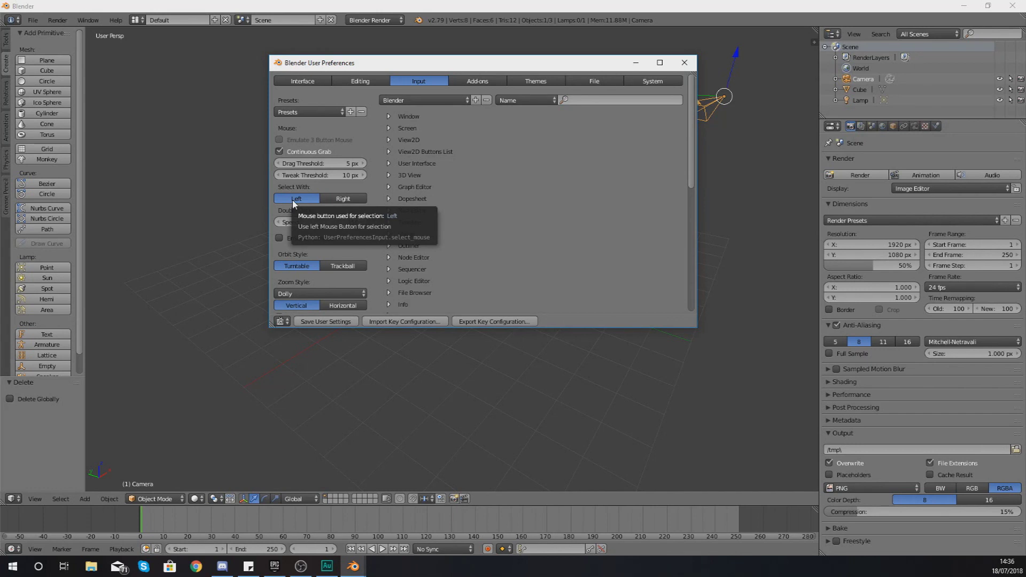
left_click(327, 199)
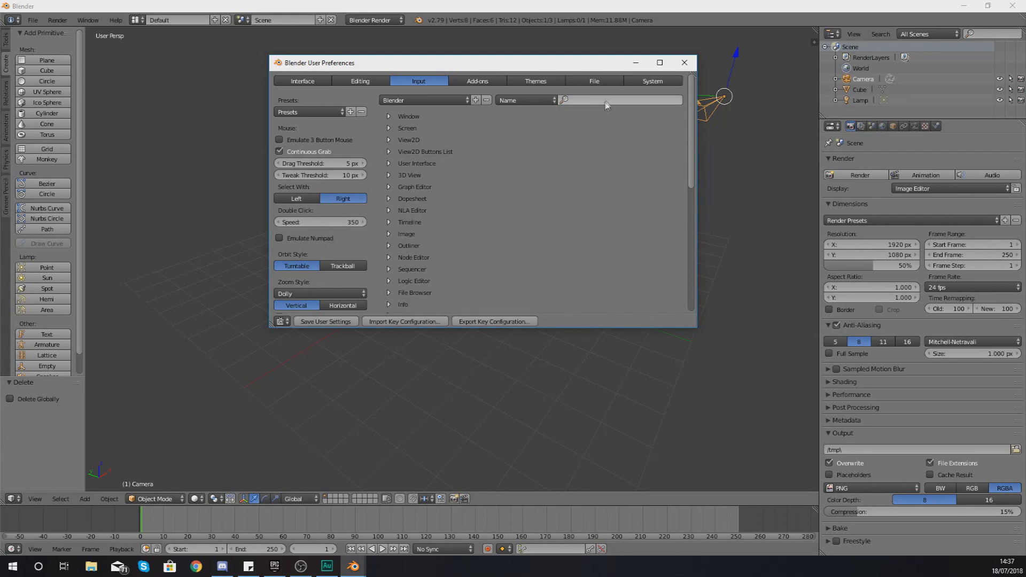
left_click(684, 63)
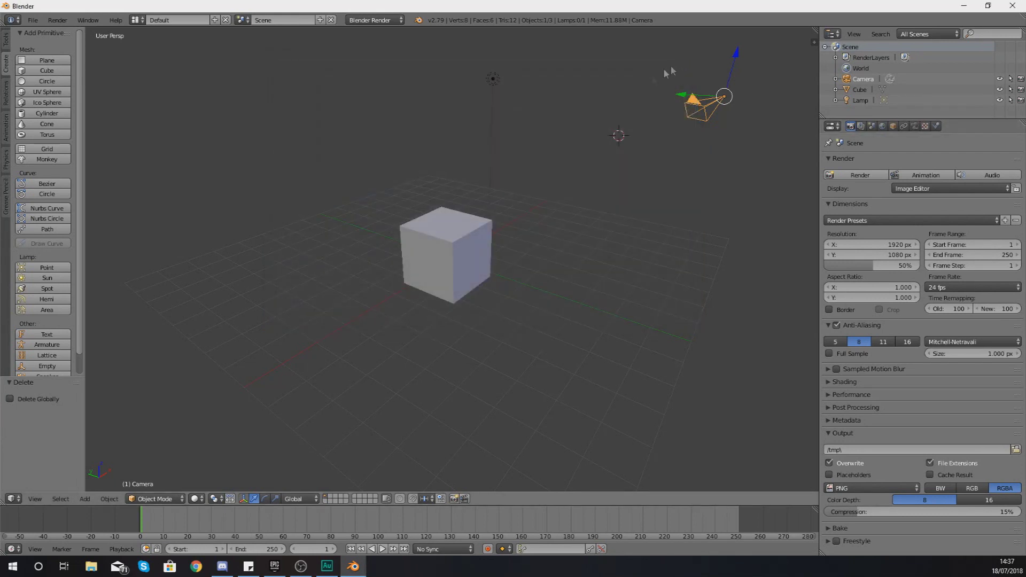
middle_click_drag(541, 178, 525, 214)
right_click(473, 224)
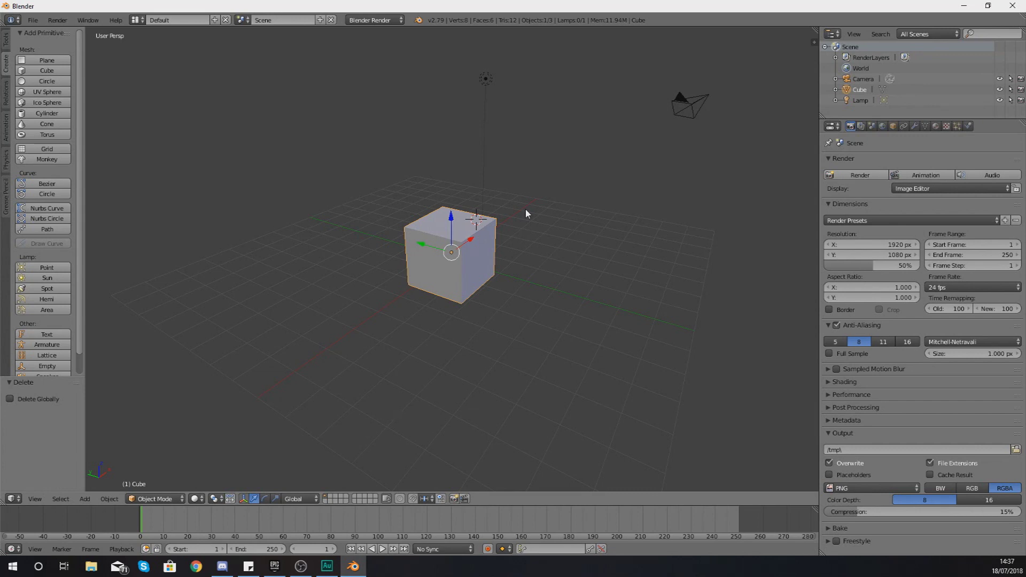
right_click(688, 106)
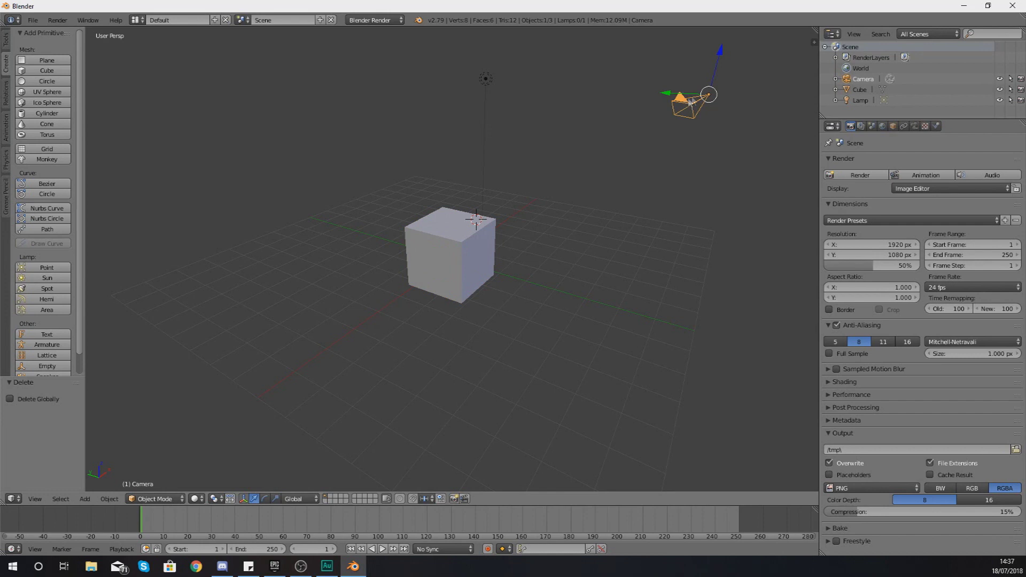
left_click(872, 126)
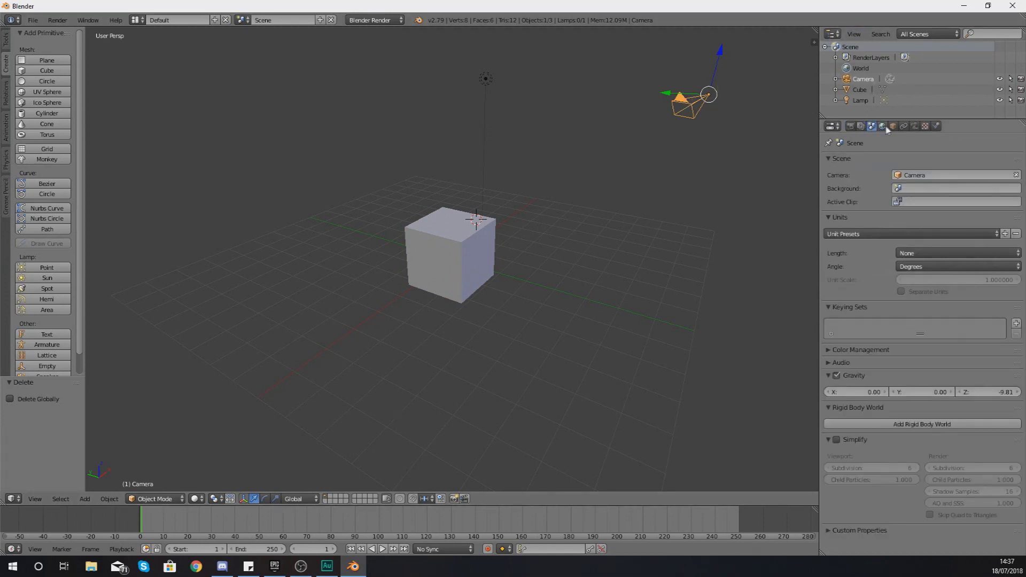
left_click(902, 126)
left_click(862, 126)
left_click(850, 126)
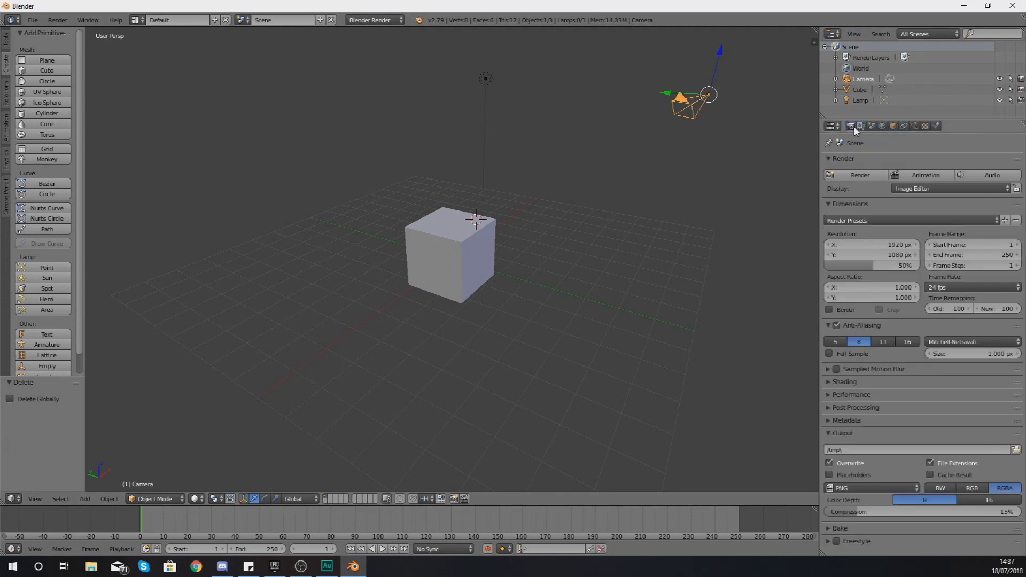